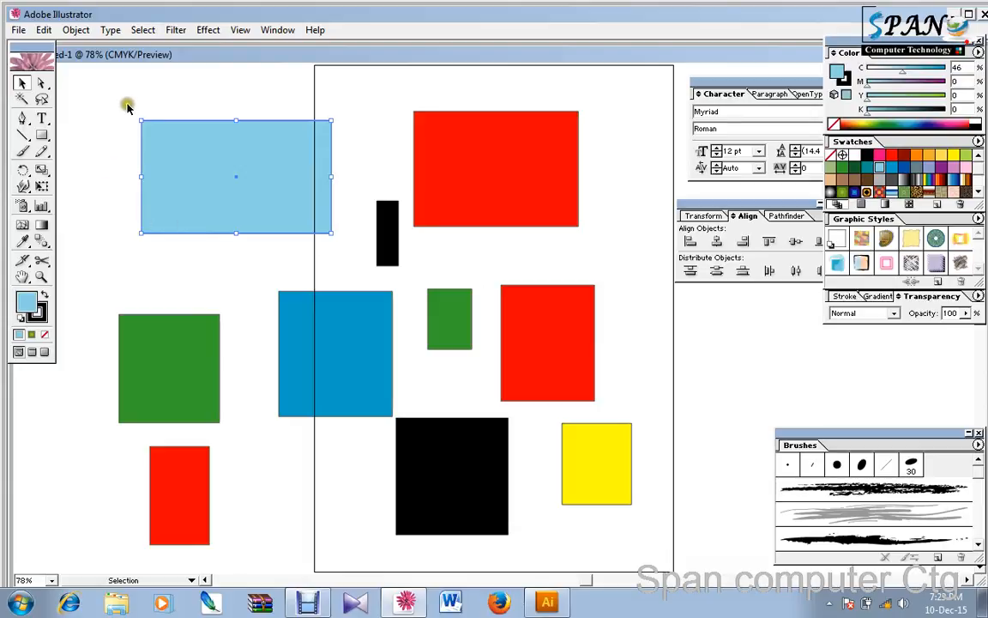
Step: Practise marquee-selecting the rectangles with the Selection tool, from single shapes to the whole set, and deselect everything
left_click_drag(126, 99, 159, 122)
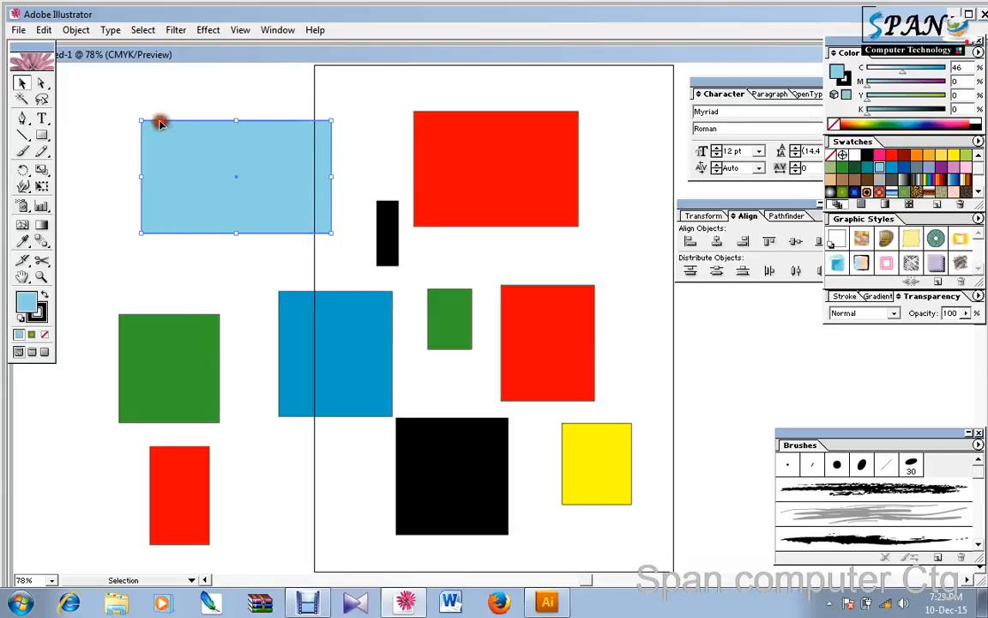
left_click(505, 185)
left_click_drag(646, 121, 337, 352)
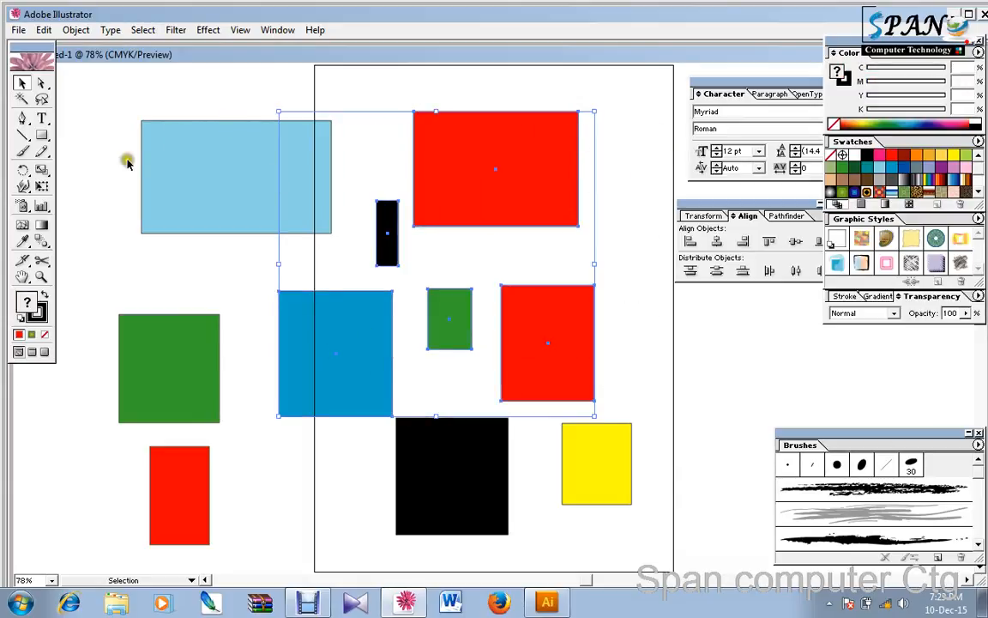
left_click_drag(104, 125, 557, 371)
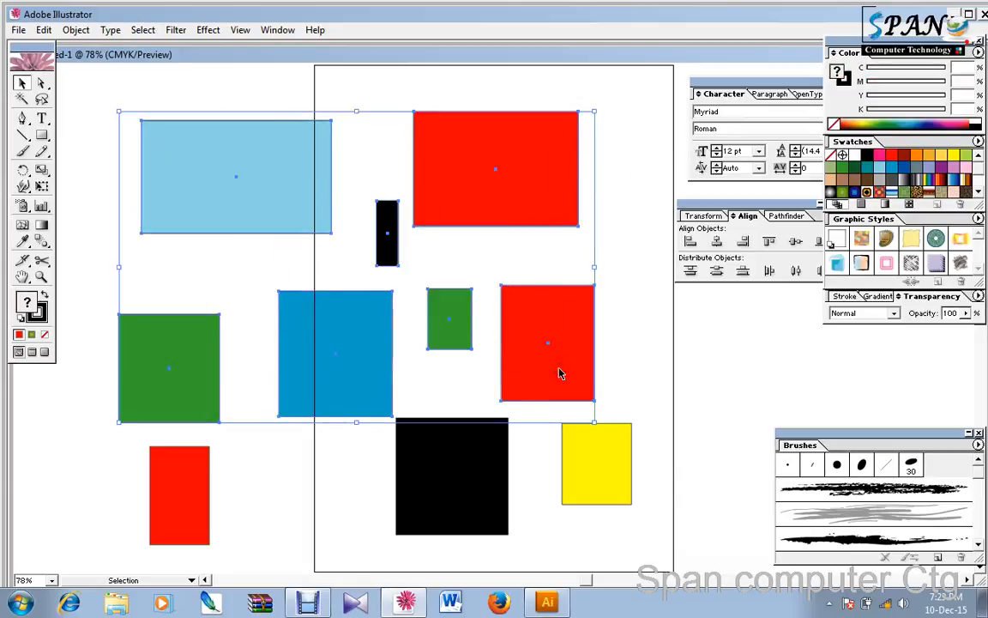
left_click(201, 90)
left_click_drag(571, 534, 196, 165)
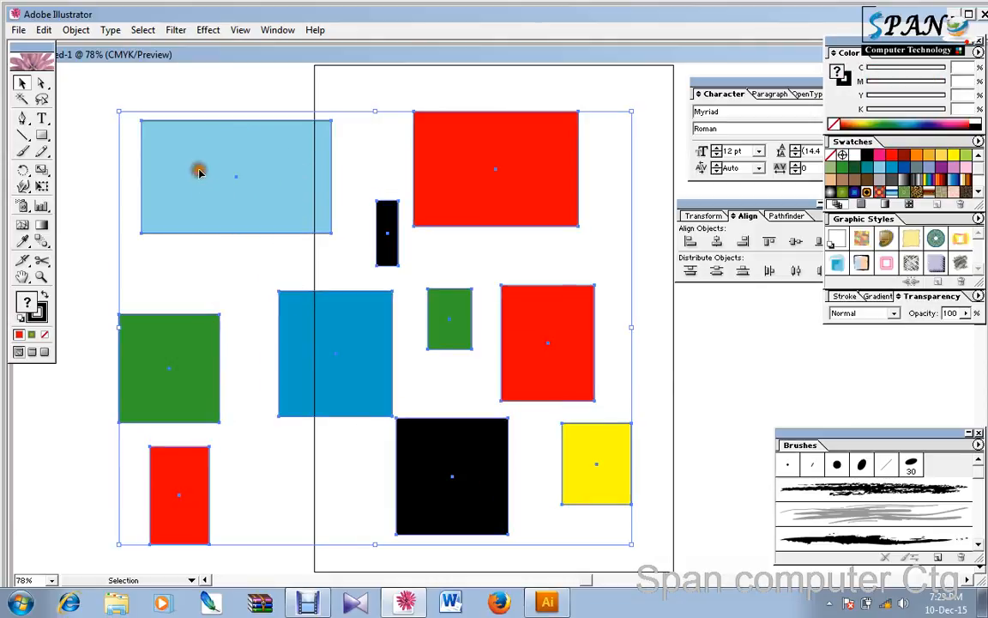
left_click(656, 185)
left_click_drag(651, 78, 157, 459)
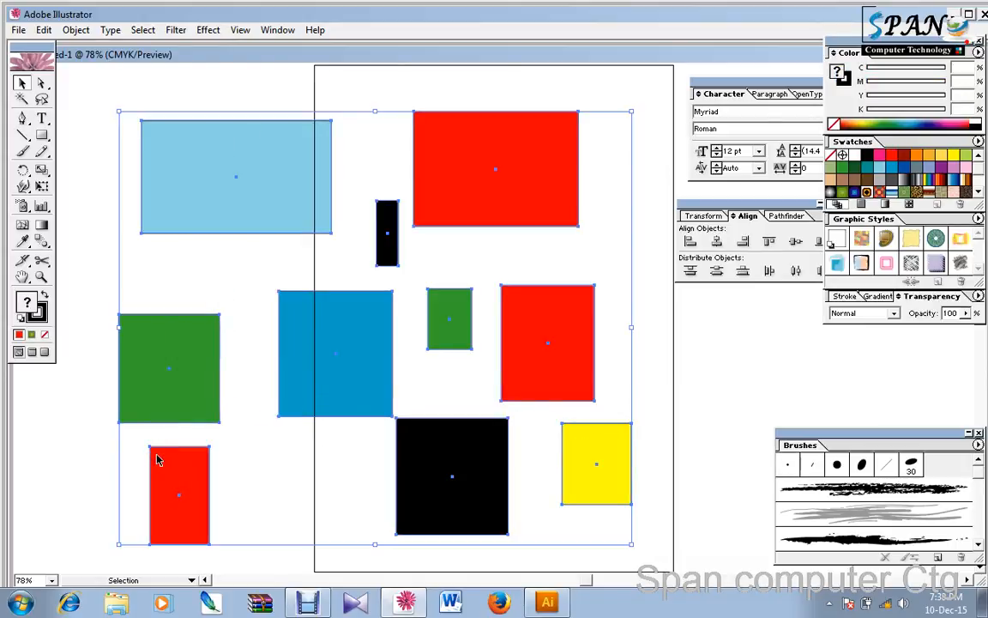
left_click(276, 458)
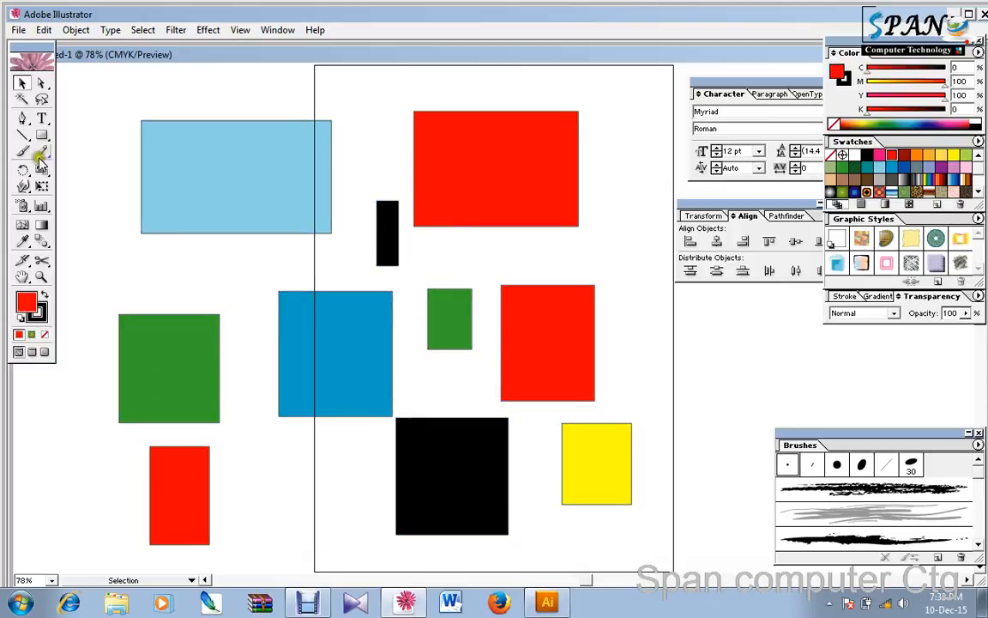
Step: With the Direct Selection tool, move the large red rectangle down and left so it overlaps the narrow black rectangle
left_click(42, 83)
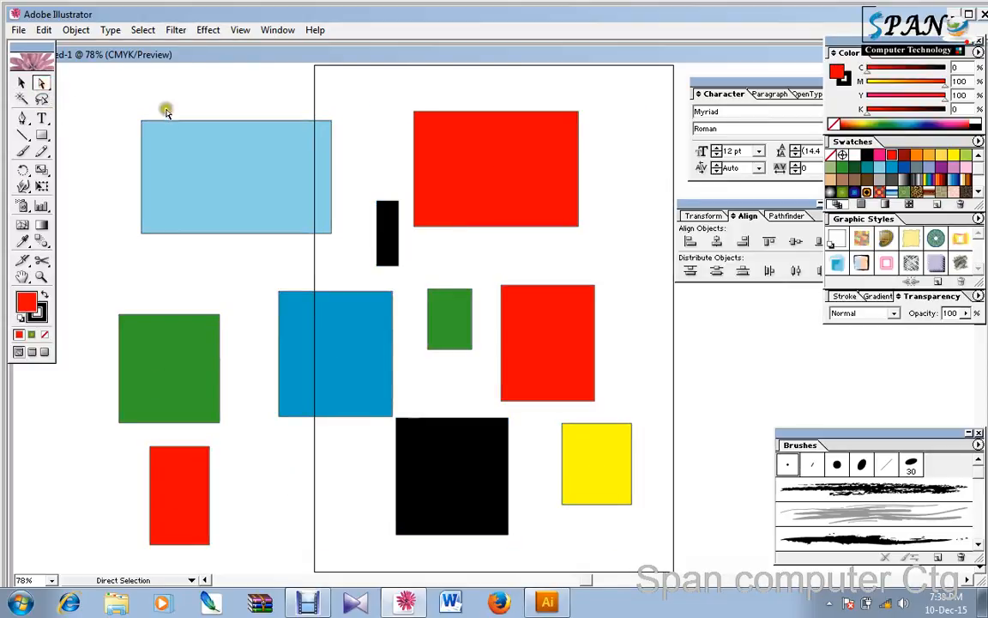
left_click(188, 170)
left_click(454, 180)
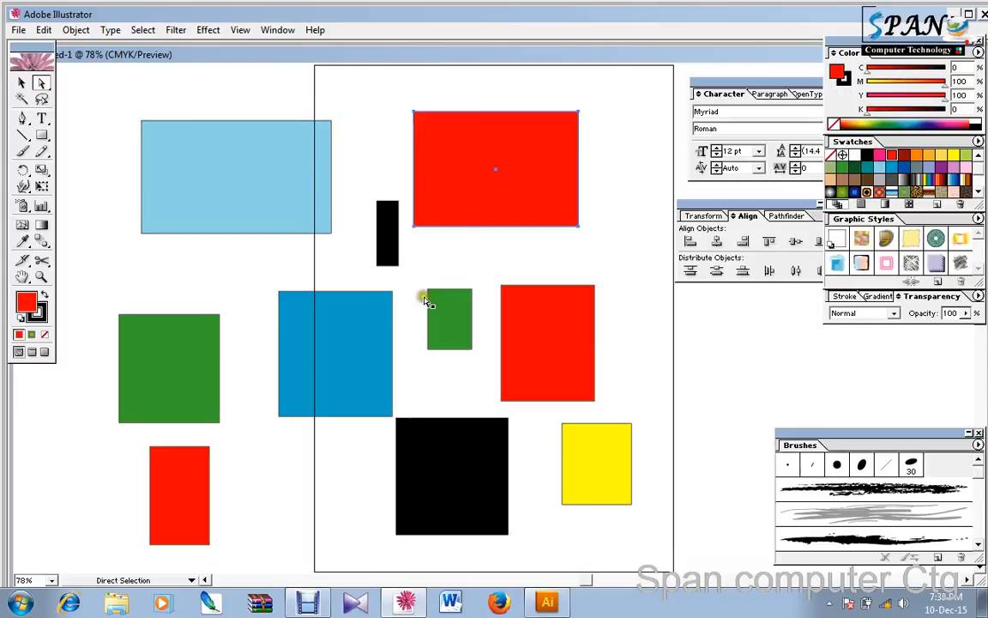
left_click(451, 298)
left_click(542, 335)
left_click_drag(517, 214, 490, 243)
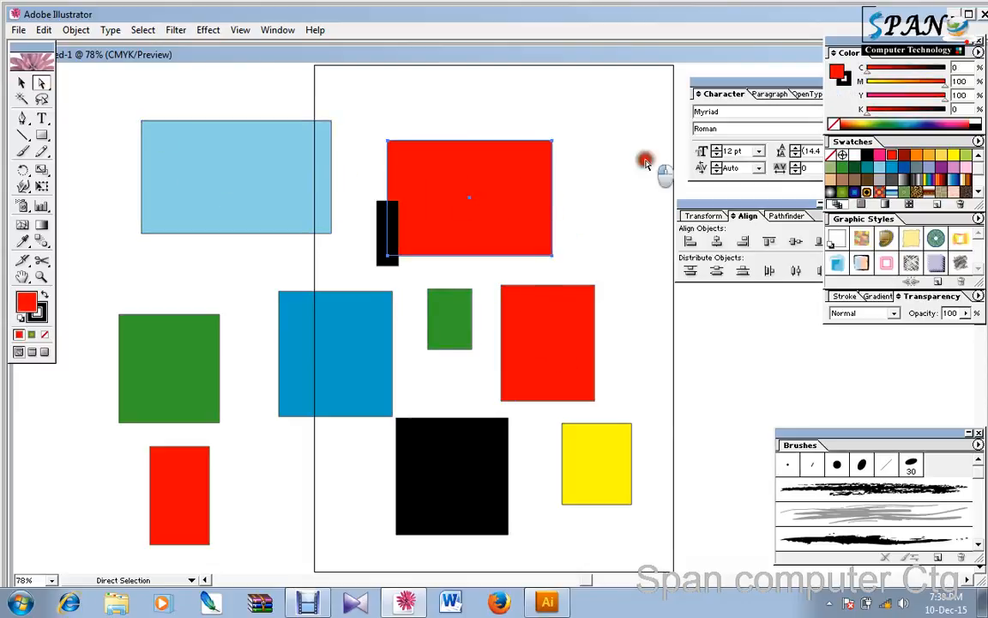
Step: Reposition the light-blue rectangle slightly down and to the right with the Direct Selection tool
left_click_drag(645, 155, 508, 319)
left_click_drag(283, 153, 229, 125)
left_click_drag(238, 145, 273, 192)
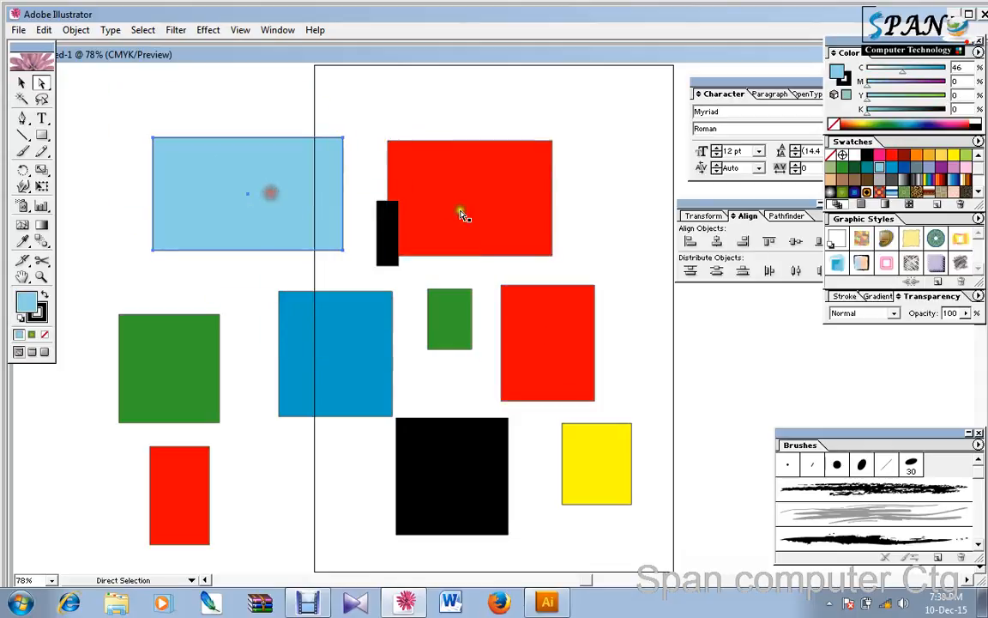
Step: Select the individual rectangles one at a time with the Direct Selection tool, ending on the light-blue one
left_click(461, 212)
left_click(355, 295)
left_click(419, 203)
left_click(222, 195)
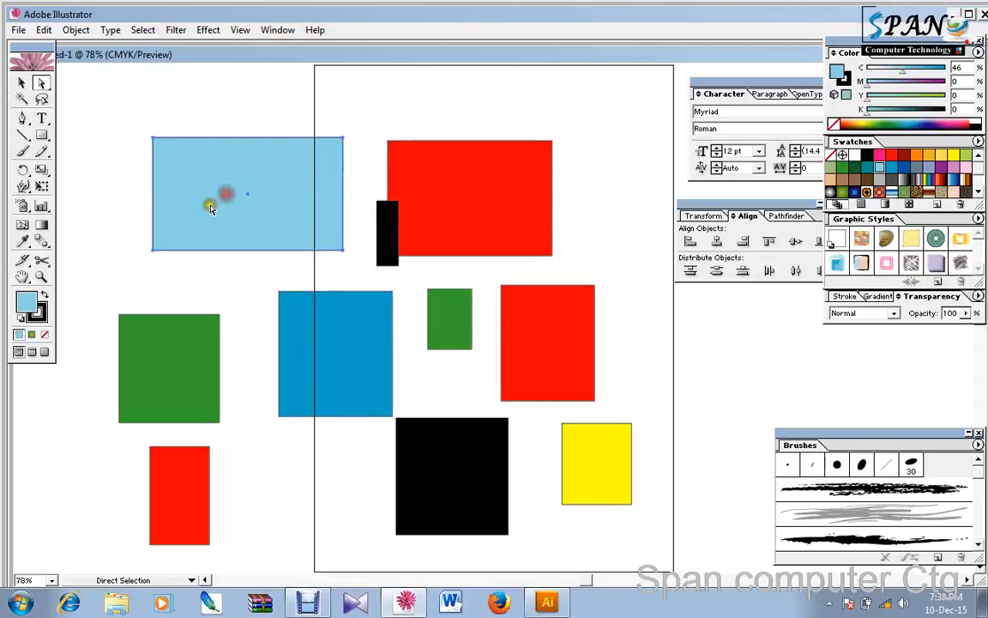
Step: Select all the rectangles with the Group Selection tool and combine them into one group
left_click(38, 83)
left_click_drag(39, 83, 600, 488)
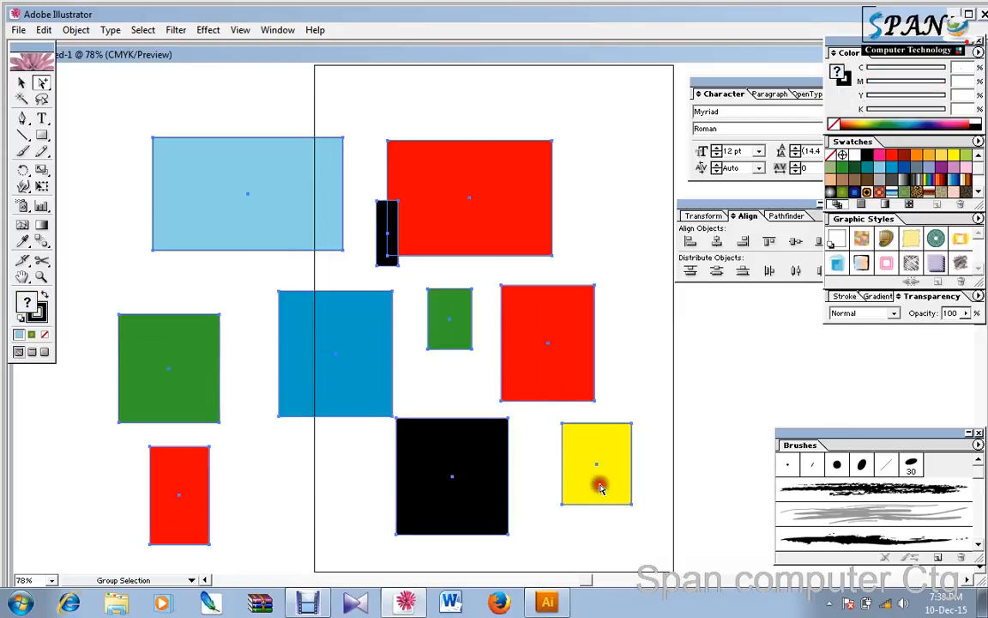
right_click(460, 215)
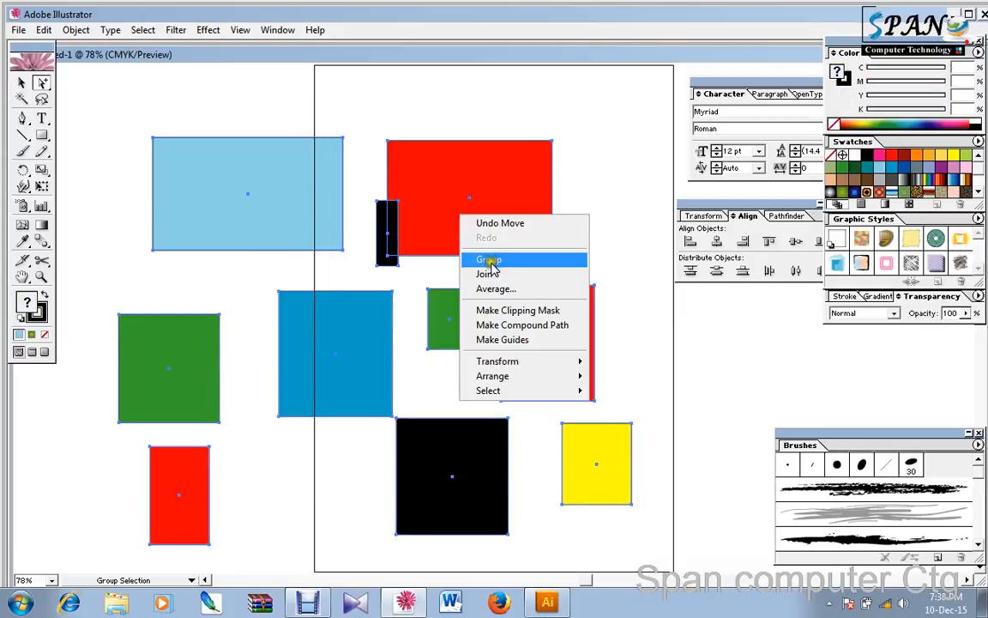
left_click(489, 259)
Step: Shift the large red rectangle slightly down within the group, and move the whole group up and right with the Selection tool
left_click(331, 91)
mouse_move(434, 214)
left_mouse_down()
mouse_move(440, 260)
mouse_move(439, 232)
left_mouse_up()
left_click(22, 83)
left_click_drag(248, 199, 225, 196)
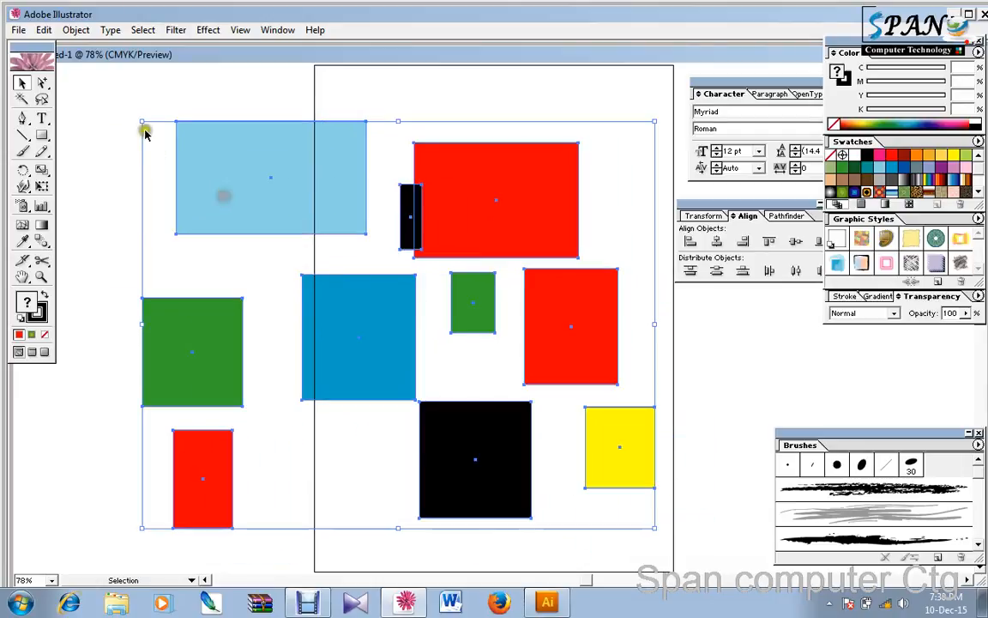
Step: Select the entire group of rectangles and ungroup it
left_click(129, 98)
left_click_drag(129, 97, 655, 547)
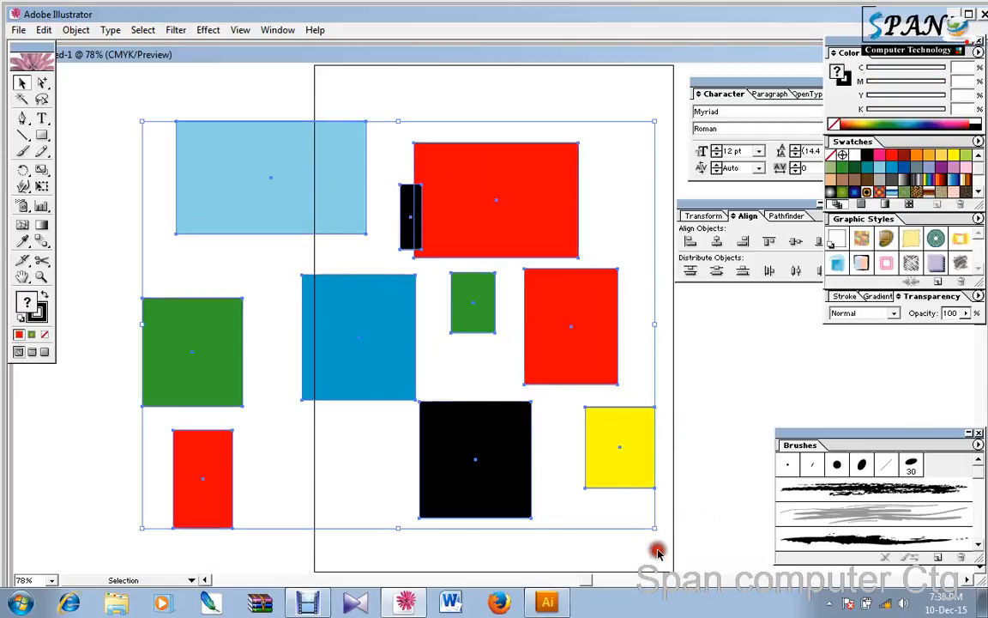
right_click(455, 214)
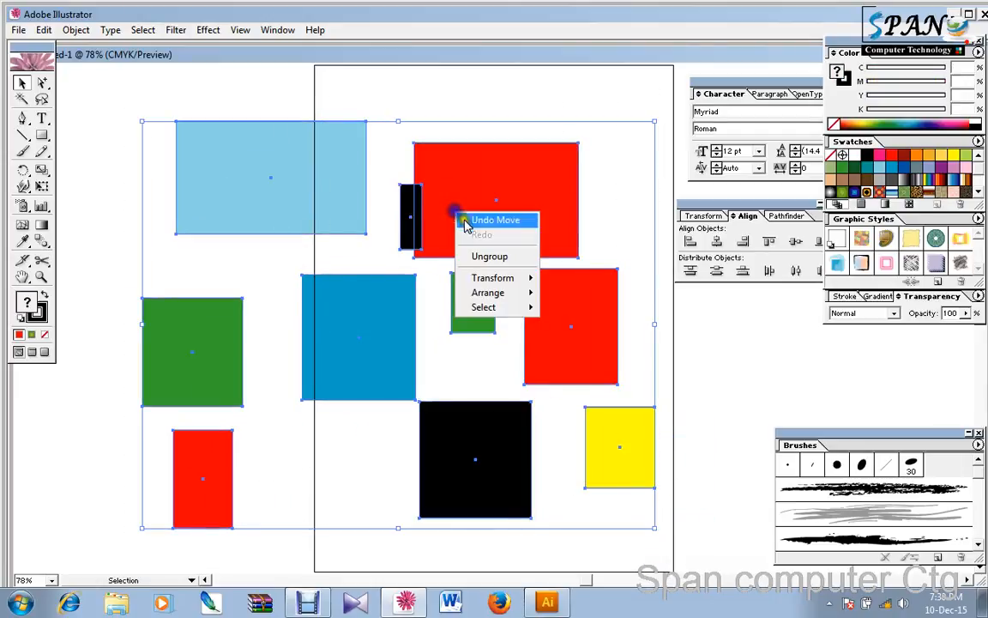
left_click(484, 256)
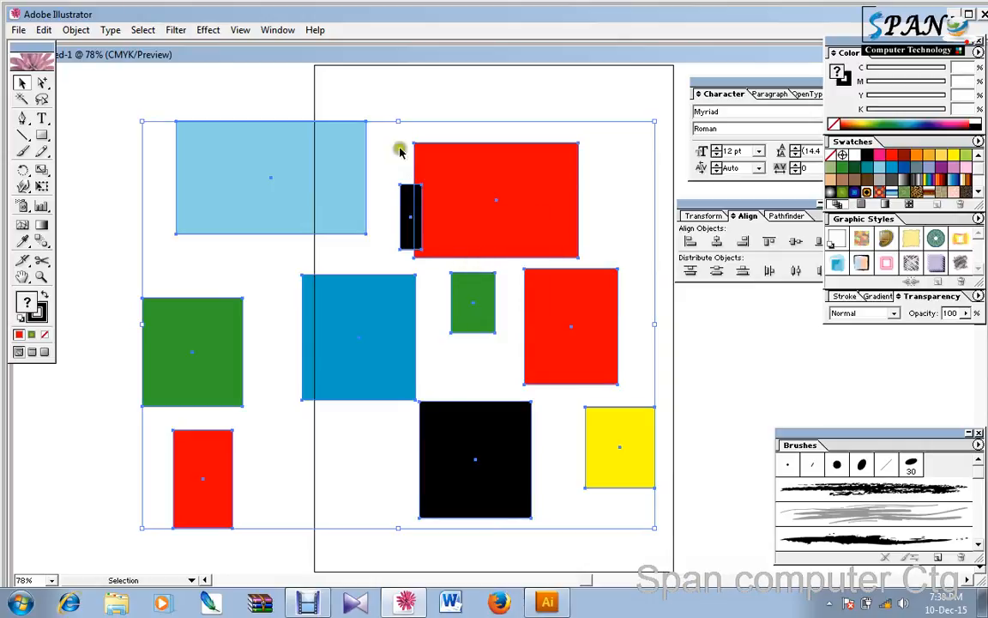
Step: Select all the separate rectangles with a marquee and group them again
left_click(391, 105)
left_click_drag(152, 100, 624, 505)
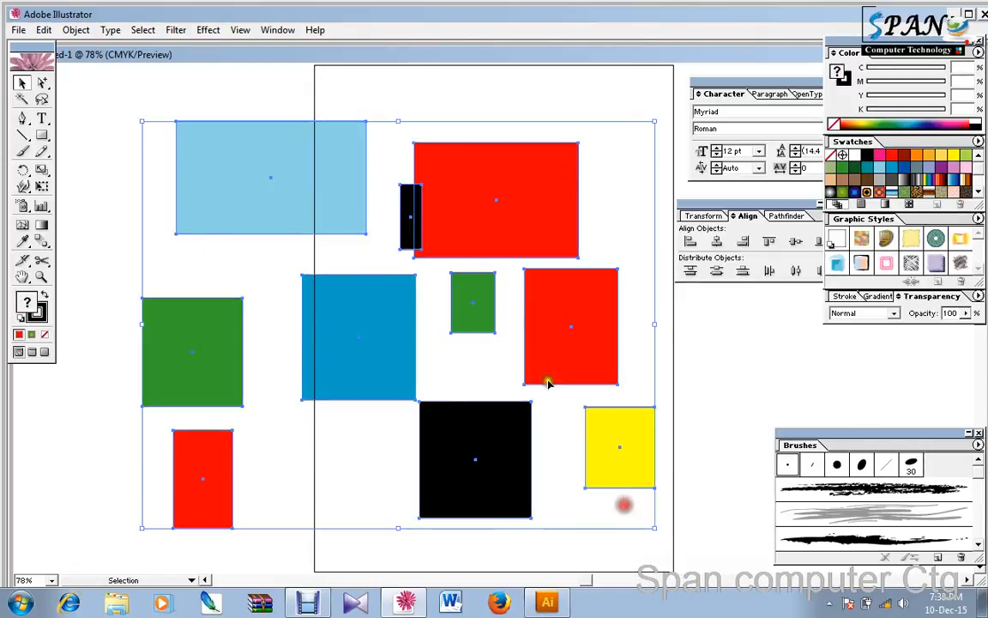
right_click(490, 199)
left_click(512, 246)
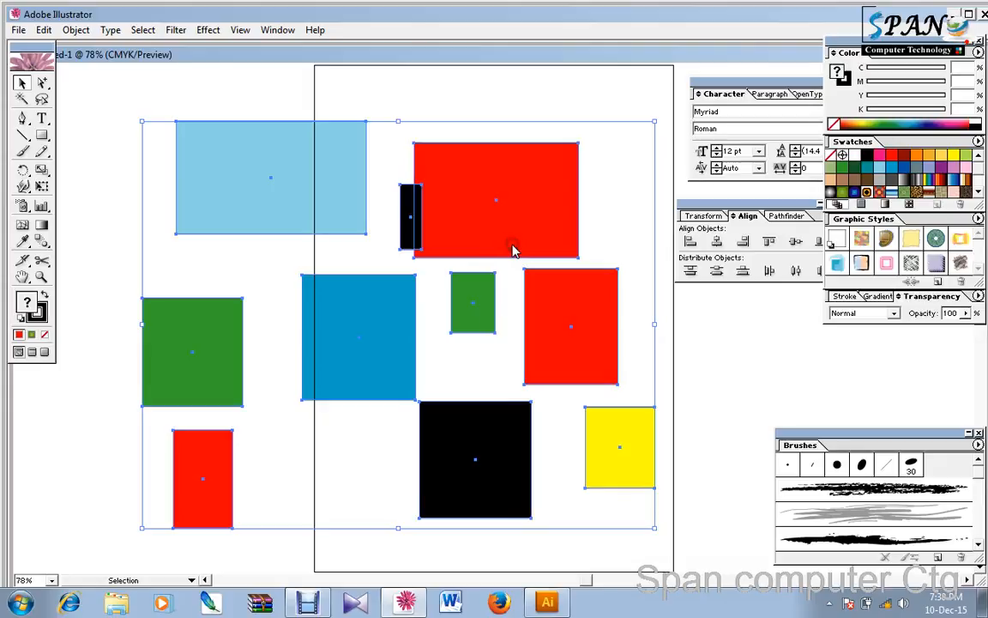
Step: Move the whole group slightly right and up with the Selection tool, keeping it within the page's right edge
left_click(440, 95)
left_click_drag(482, 194, 509, 190)
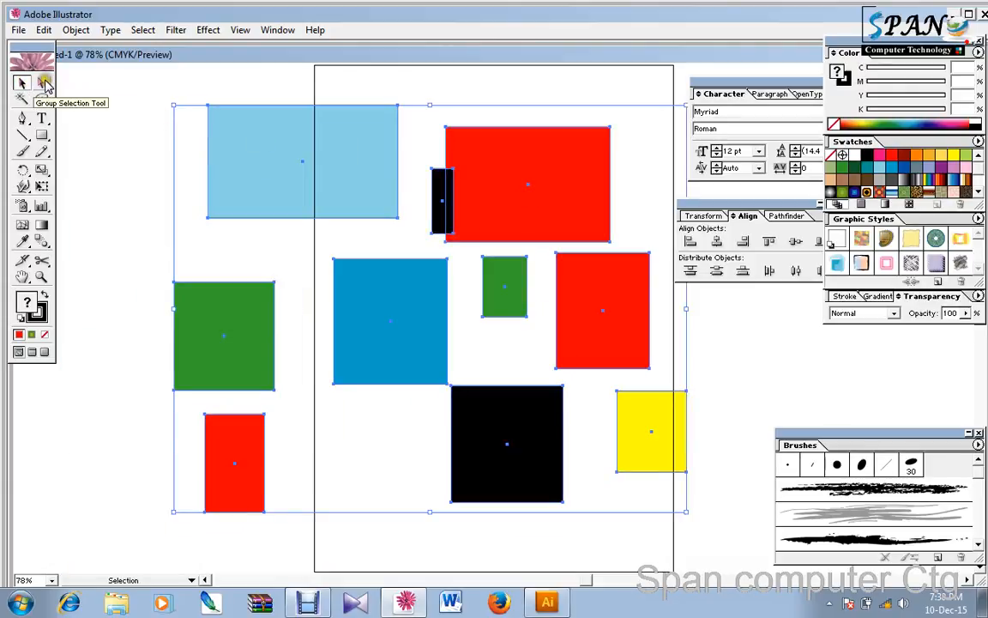
left_click_drag(359, 161, 337, 158)
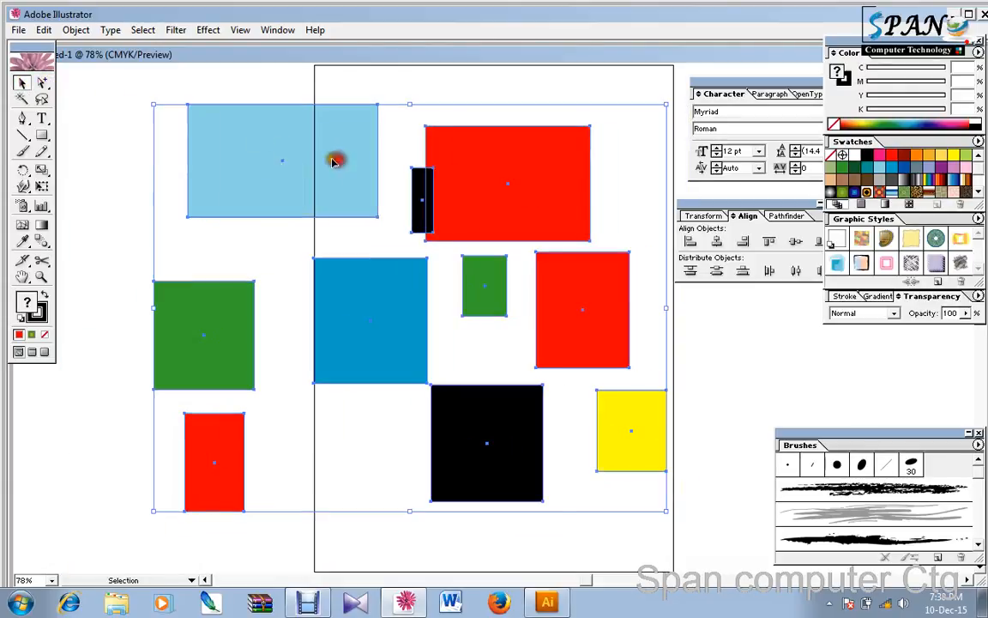
Step: Move only the blue square slightly left and up inside the group using the Group Selection tool
left_click(42, 83)
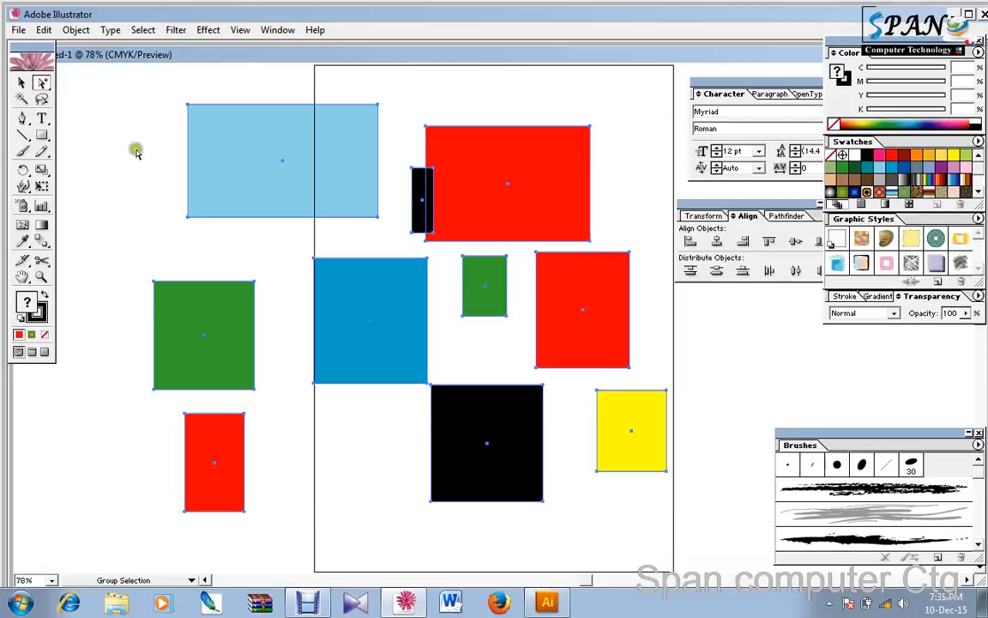
left_click(133, 179)
left_click_drag(377, 317, 354, 319)
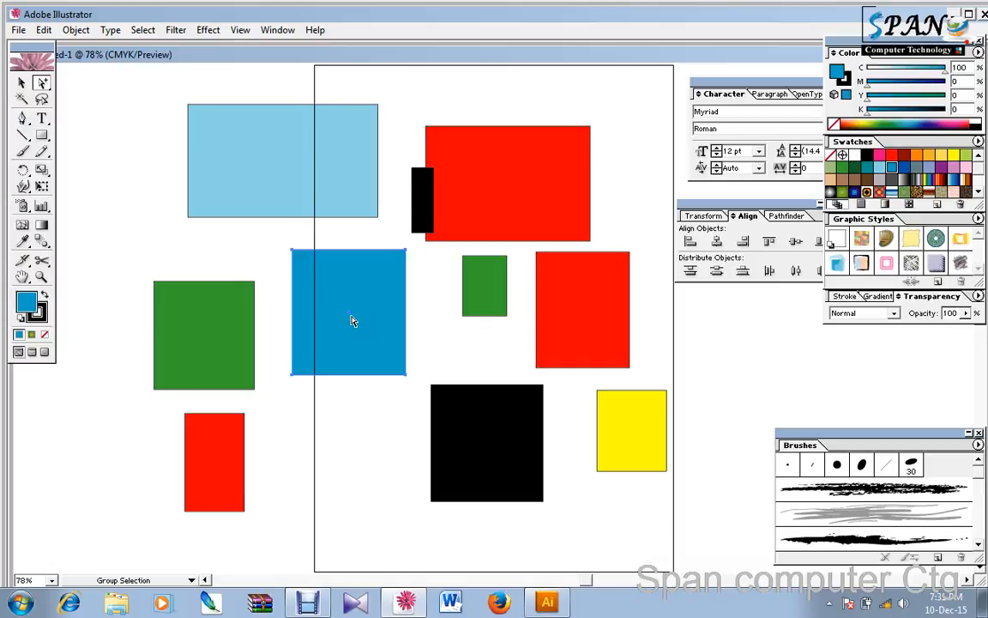
left_click(353, 317)
left_click(22, 82)
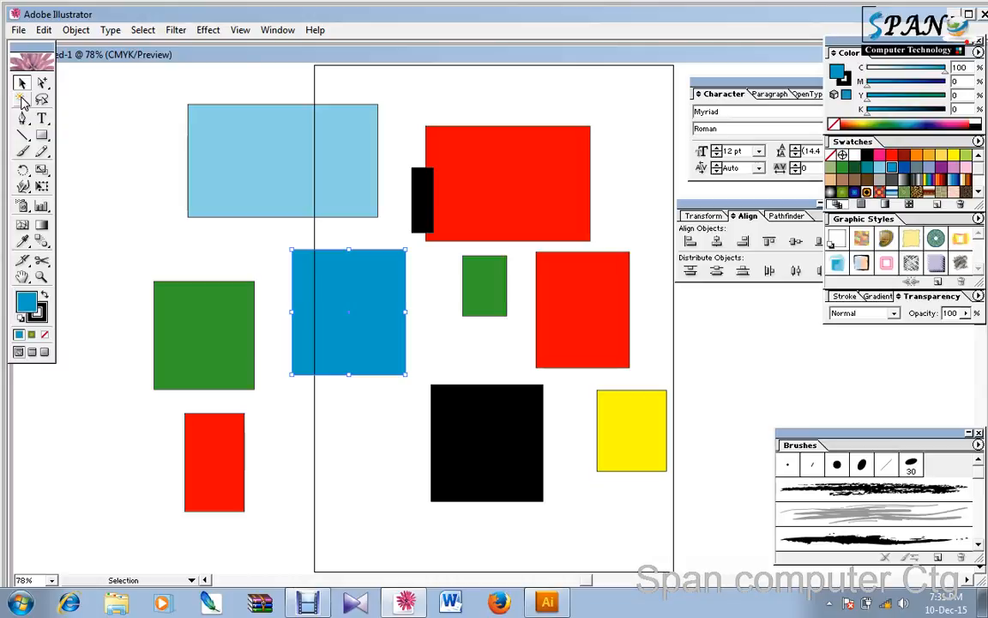
Step: Use the Magic Wand to select all red, all green and all black shapes in turn by matching colour
left_click(22, 99)
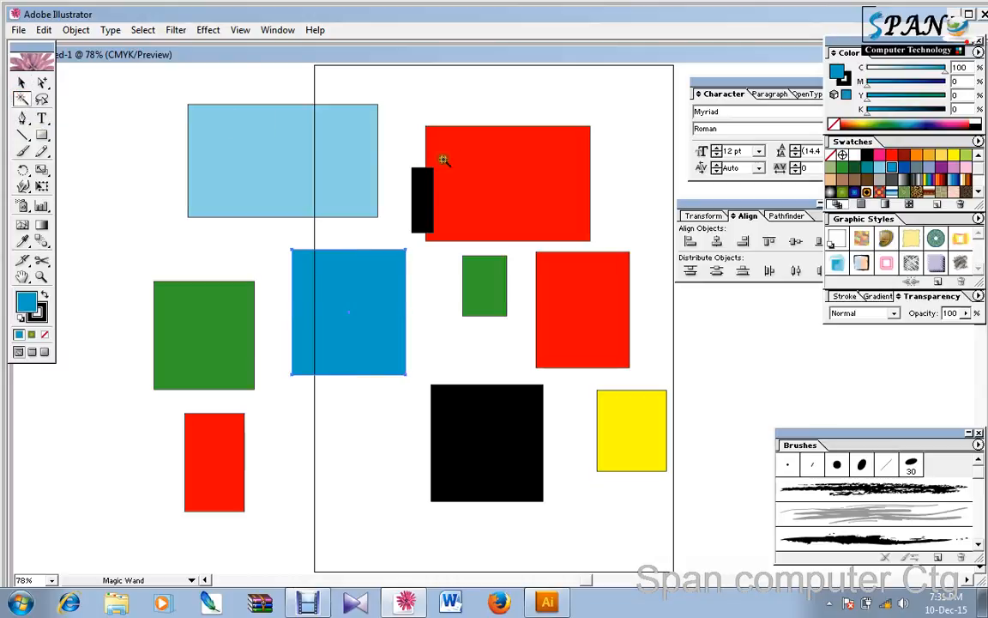
left_click(494, 161)
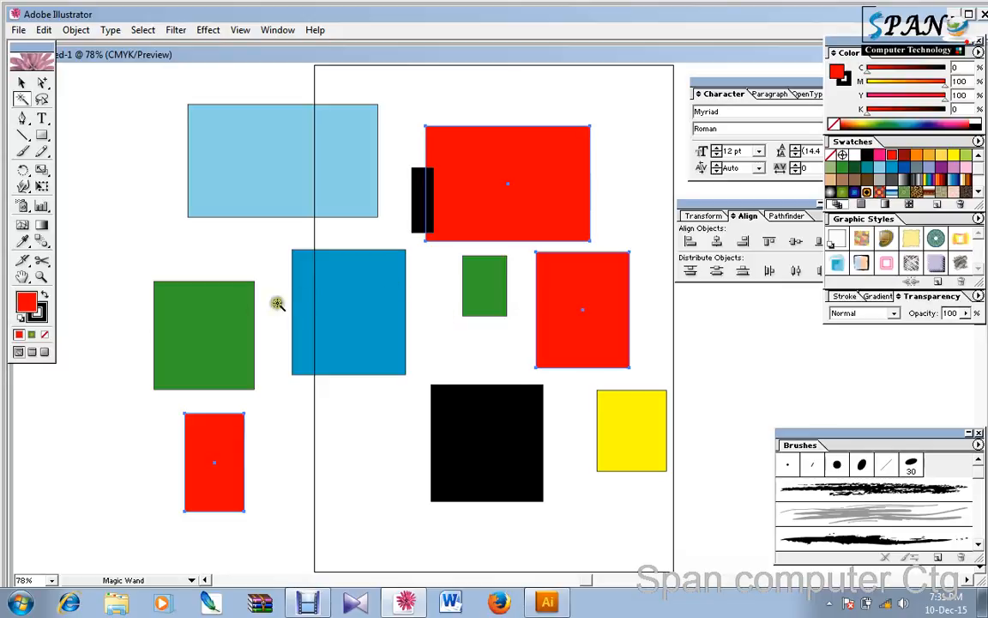
left_click(184, 335)
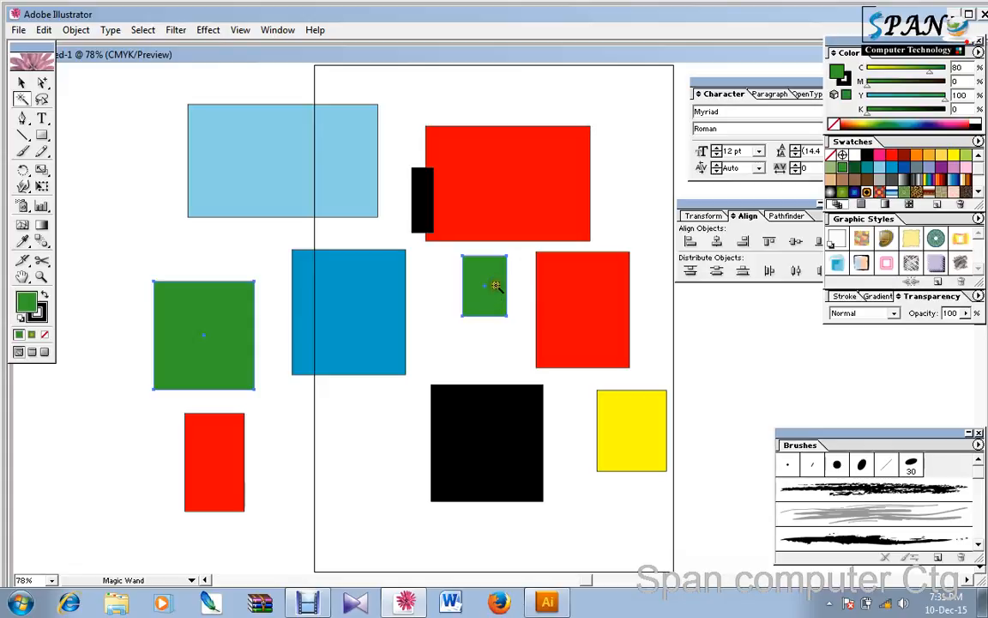
left_click(463, 452)
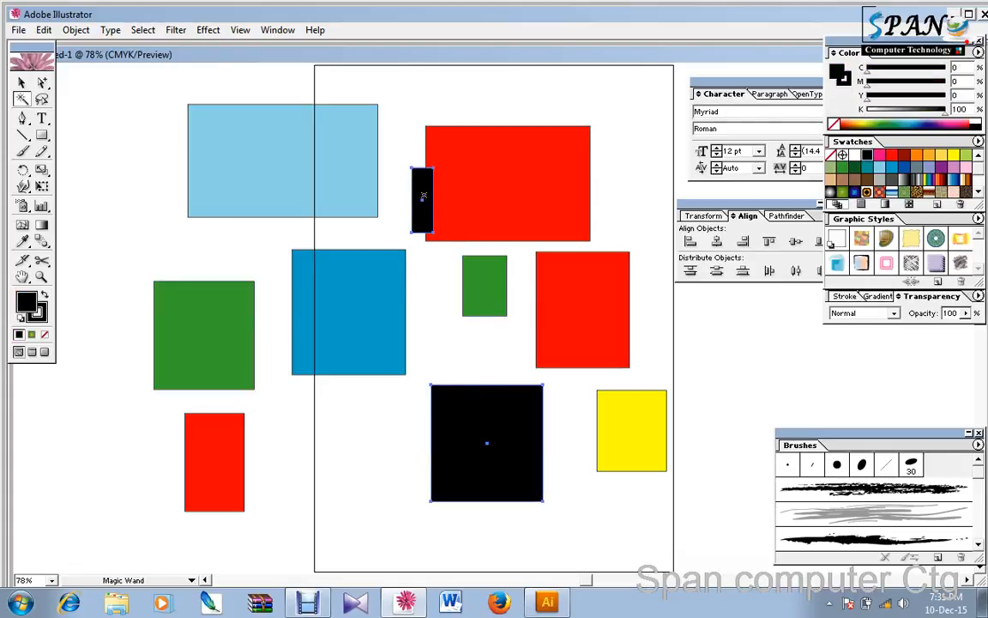
left_click(43, 102)
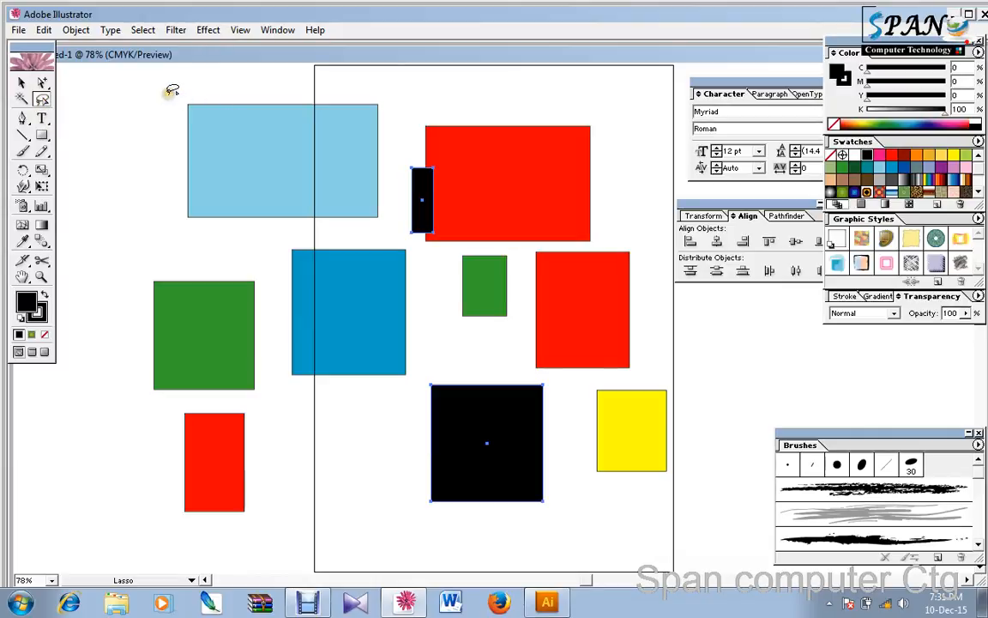
Step: Select the whole group of rectangles with the Selection tool and ungroup it
left_click(21, 82)
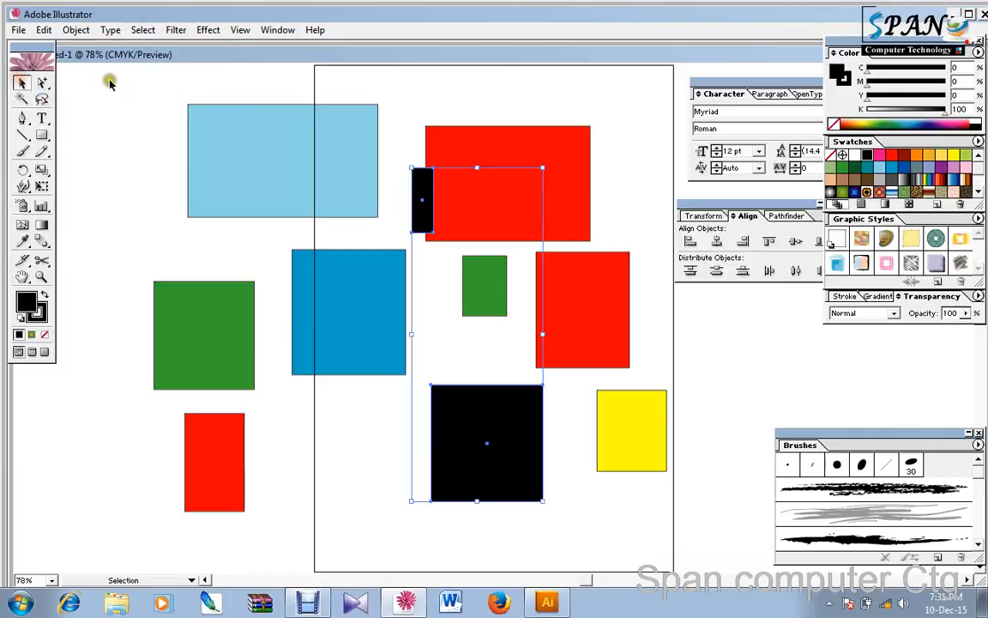
mouse_move(111, 74)
left_mouse_down()
mouse_move(232, 294)
mouse_move(538, 504)
left_mouse_up()
right_click(447, 233)
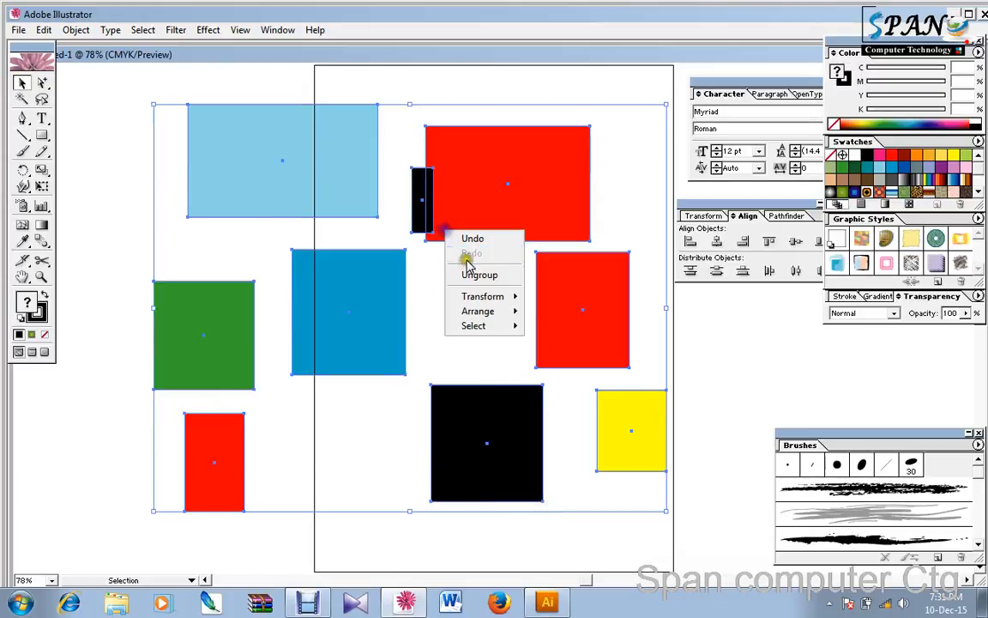
left_click(466, 275)
Step: Move the narrow black rectangle left, clear of the large red one, and select the blue square and small red rectangle individually
left_click(192, 249)
left_click_drag(148, 100, 338, 530)
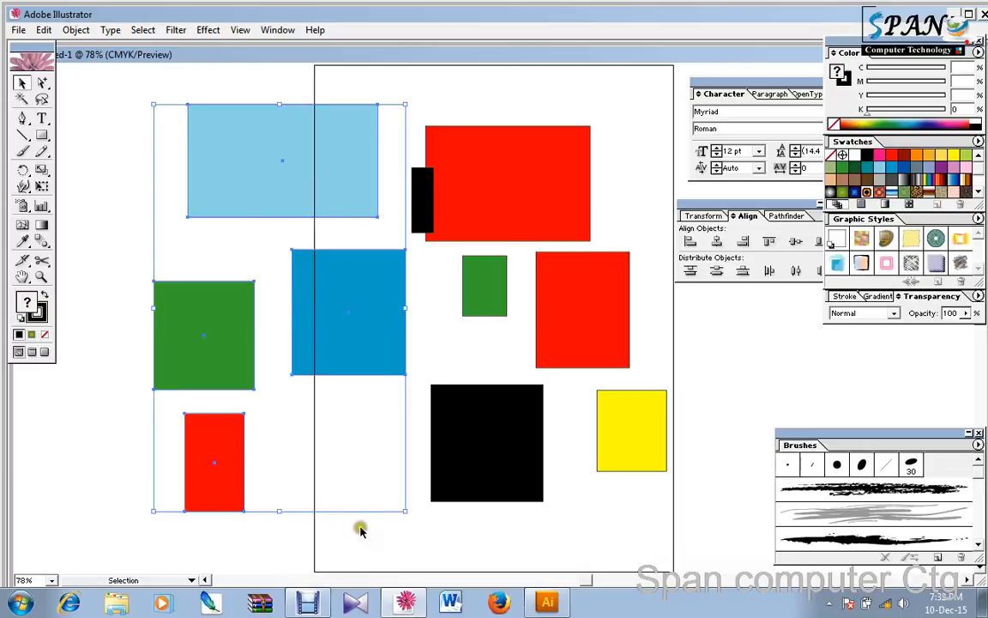
left_click(419, 519)
left_click_drag(423, 196, 402, 199)
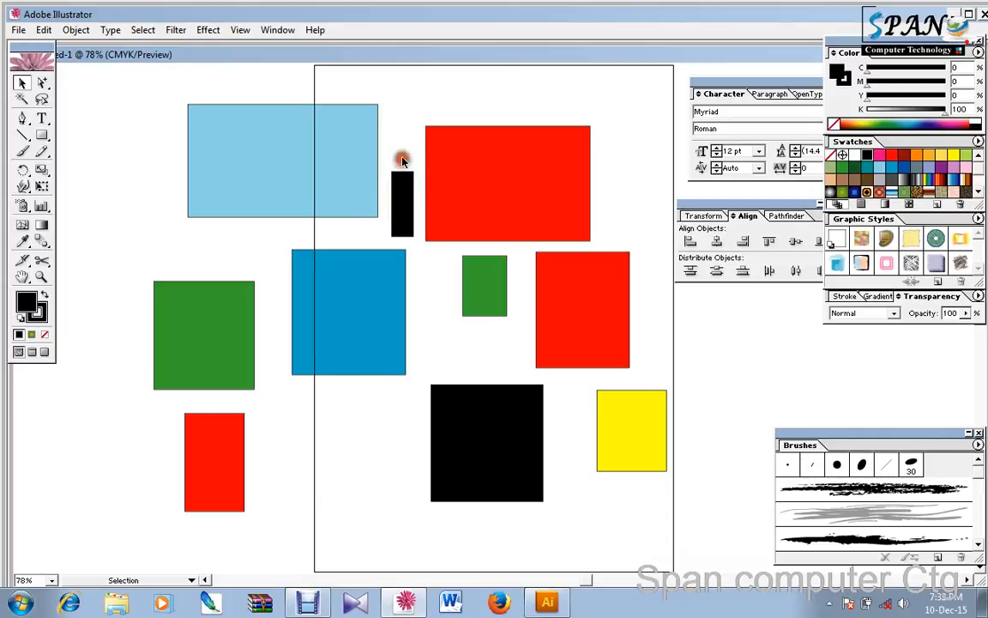
left_click(367, 304)
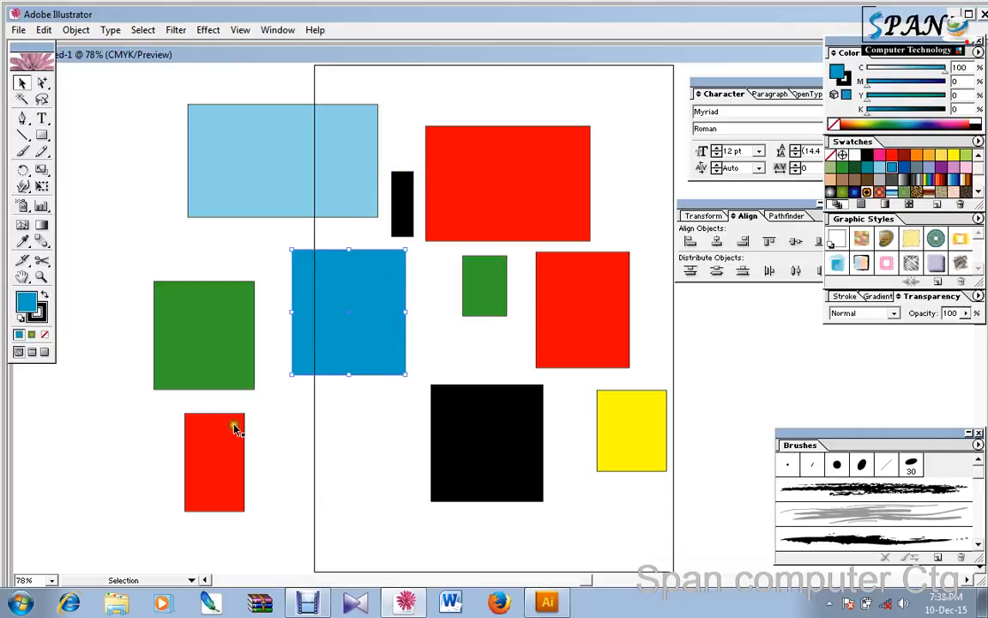
left_click(216, 462)
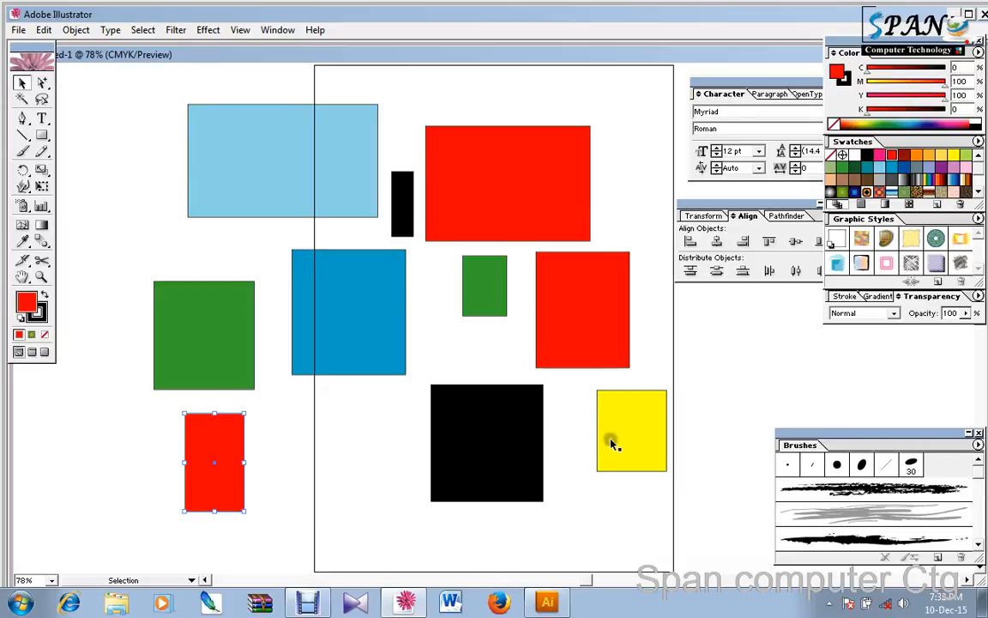
Step: Select the black, blue and large green squares individually, marquee-select all shapes except the yellow and medium red ones, and clear the selection
left_click(527, 459)
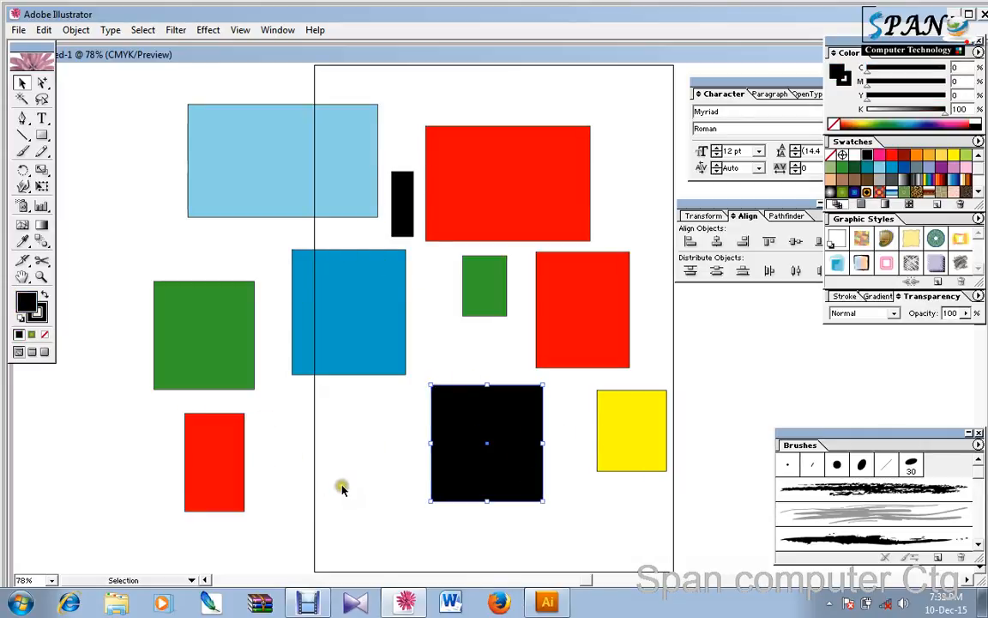
left_click(19, 84)
left_click_drag(143, 89, 511, 523)
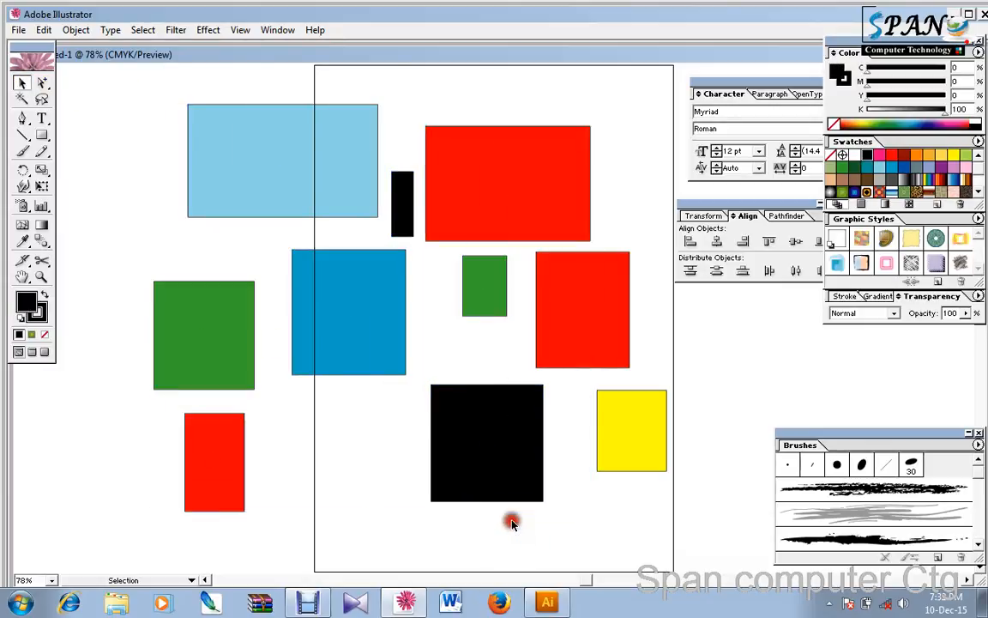
left_click(314, 309)
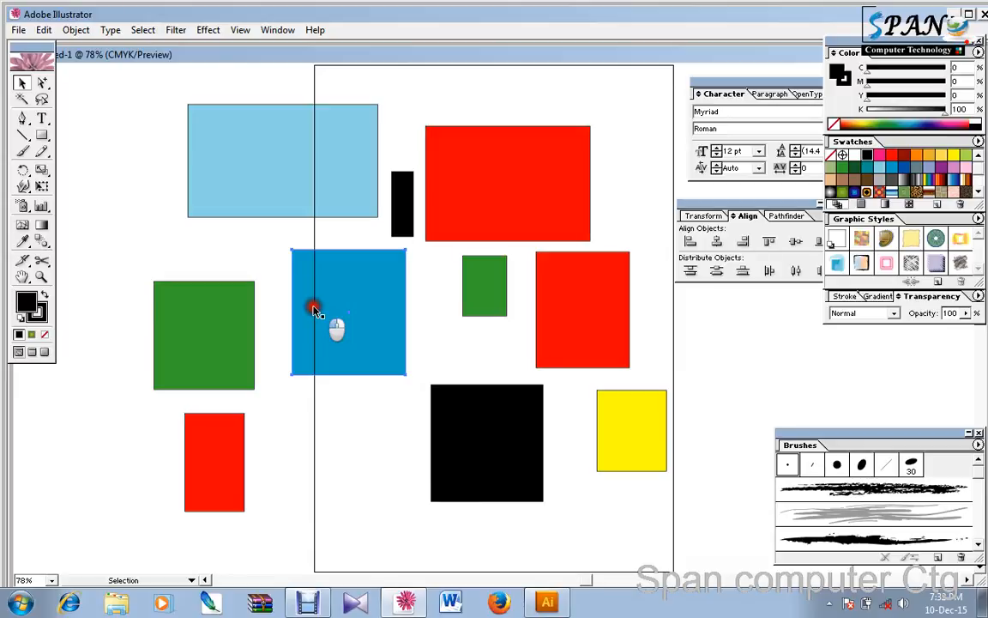
left_click(216, 313, "shift")
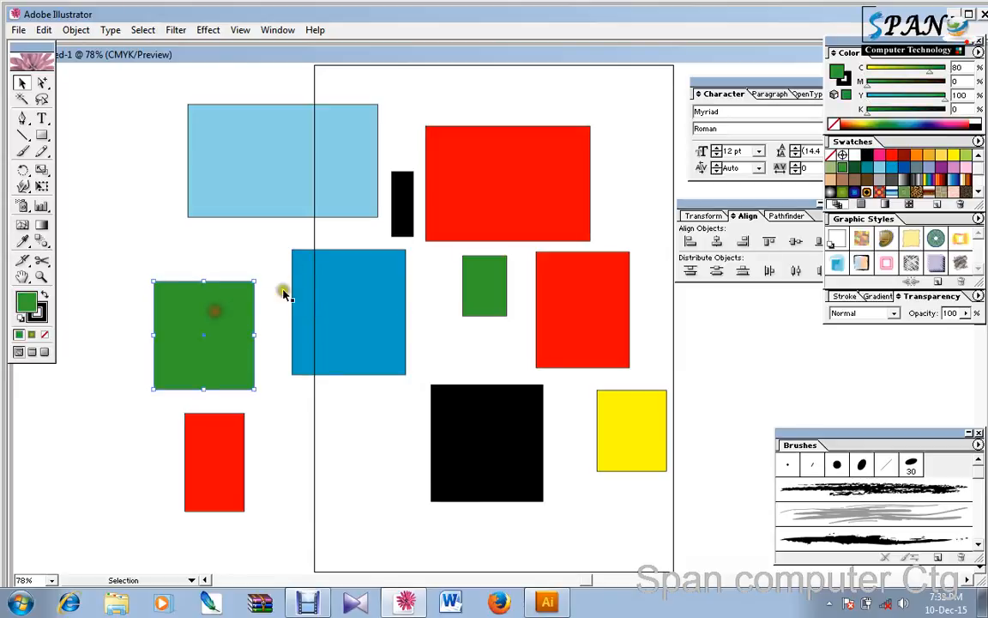
left_click_drag(198, 87, 496, 520)
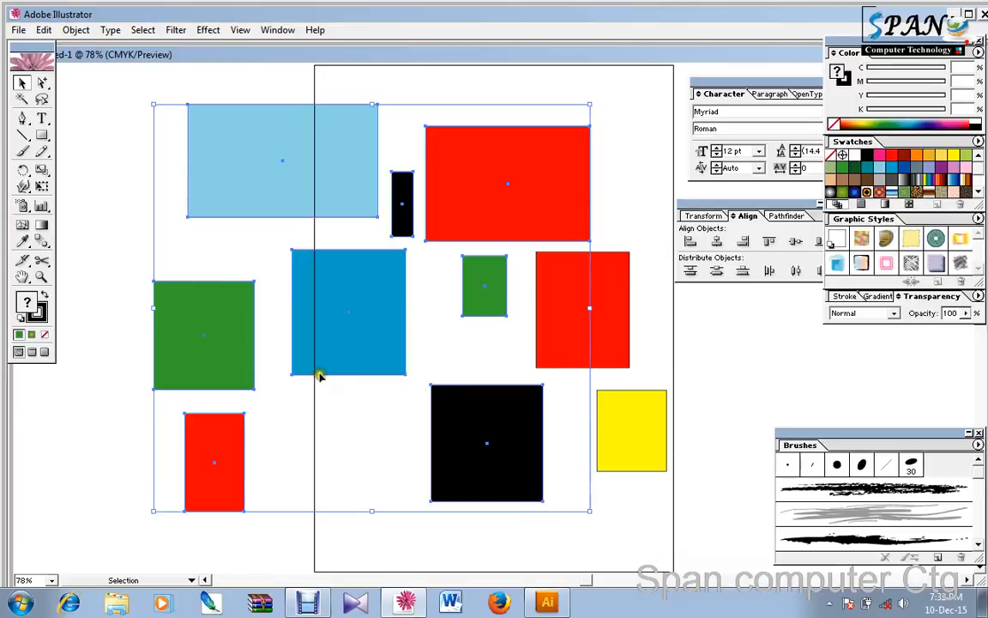
left_click(242, 245)
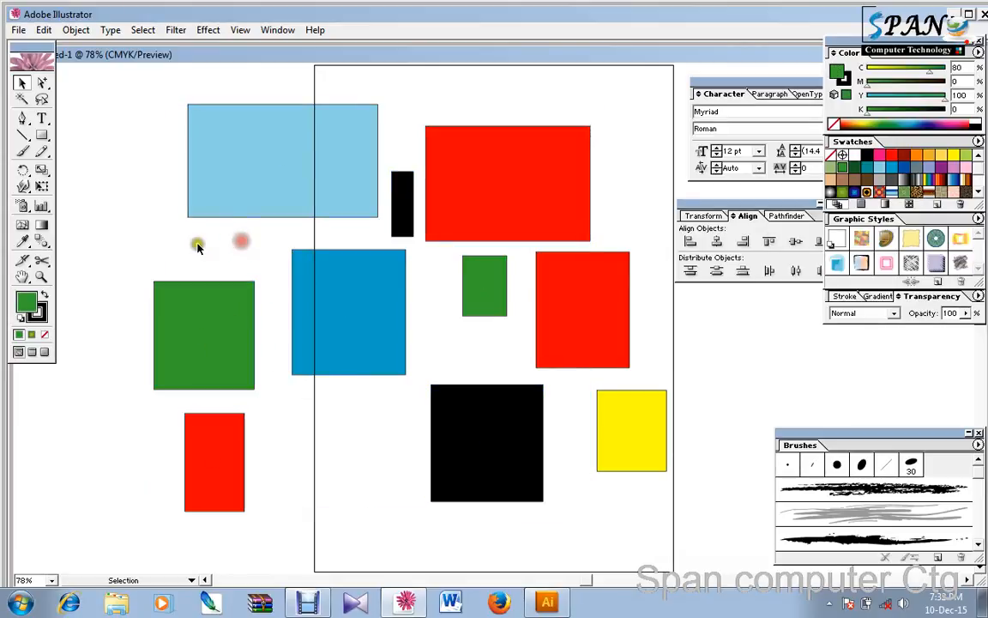
Step: Use the Lasso to select the narrow black, blue, small green and small red shapes, and then the narrow black, large red and small green ones
left_click(43, 100)
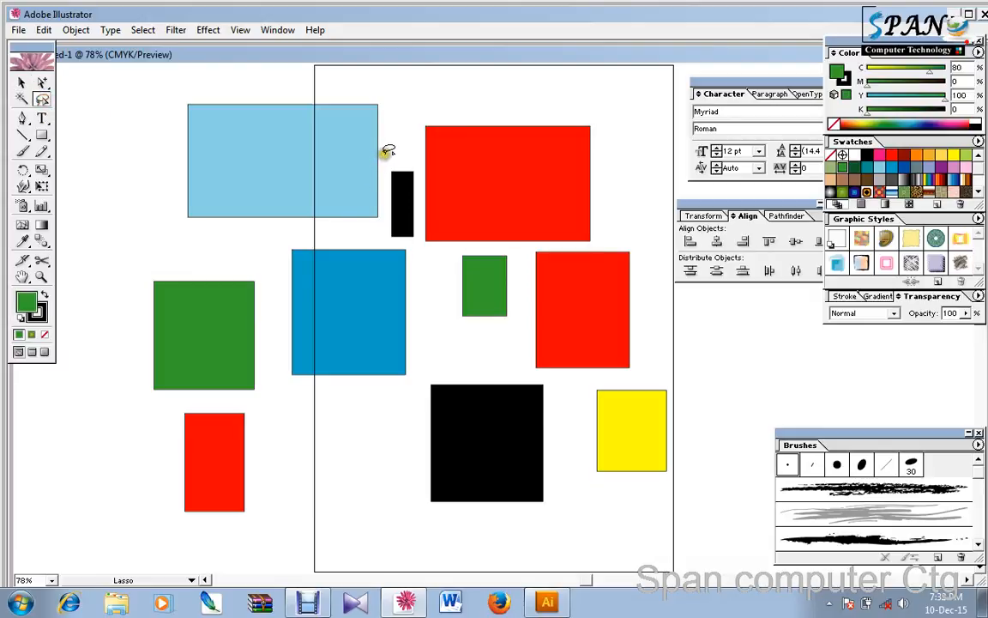
mouse_move(385, 151)
left_mouse_down()
mouse_move(370, 230)
mouse_move(210, 259)
mouse_move(266, 271)
mouse_move(273, 363)
mouse_move(261, 400)
mouse_move(196, 403)
mouse_move(154, 420)
mouse_move(129, 484)
mouse_move(176, 546)
mouse_move(229, 547)
mouse_move(351, 494)
mouse_move(418, 418)
mouse_move(420, 364)
mouse_move(520, 336)
mouse_move(528, 289)
mouse_move(518, 257)
mouse_move(415, 244)
mouse_move(424, 186)
mouse_move(386, 154)
left_mouse_up()
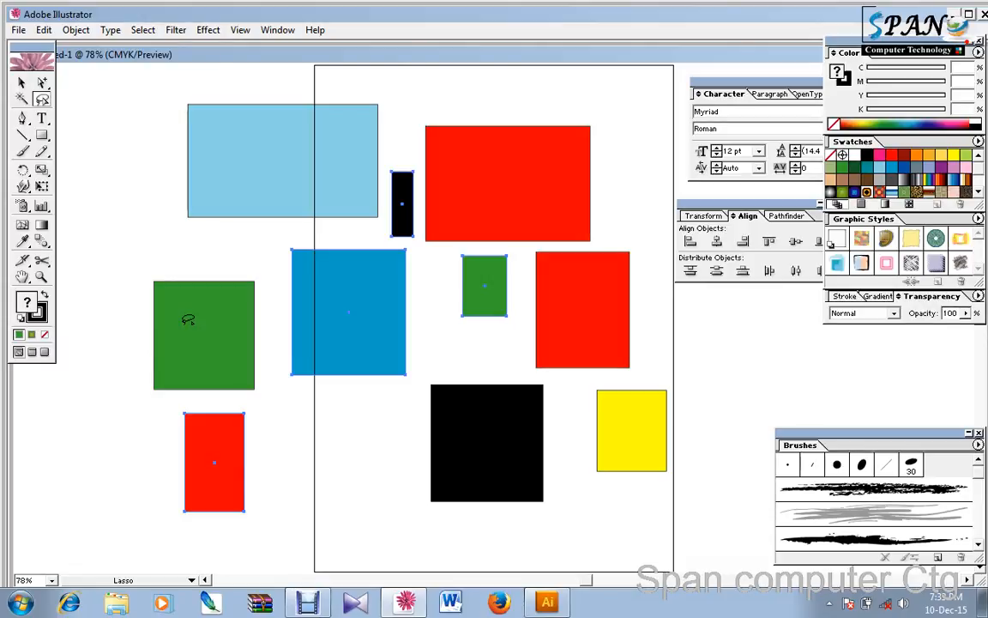
mouse_move(452, 102)
left_mouse_down()
mouse_move(398, 138)
mouse_move(384, 226)
mouse_move(469, 310)
mouse_move(502, 323)
mouse_move(503, 282)
mouse_move(526, 251)
mouse_move(586, 247)
mouse_move(635, 206)
mouse_move(581, 93)
mouse_move(472, 81)
mouse_move(437, 128)
left_mouse_up()
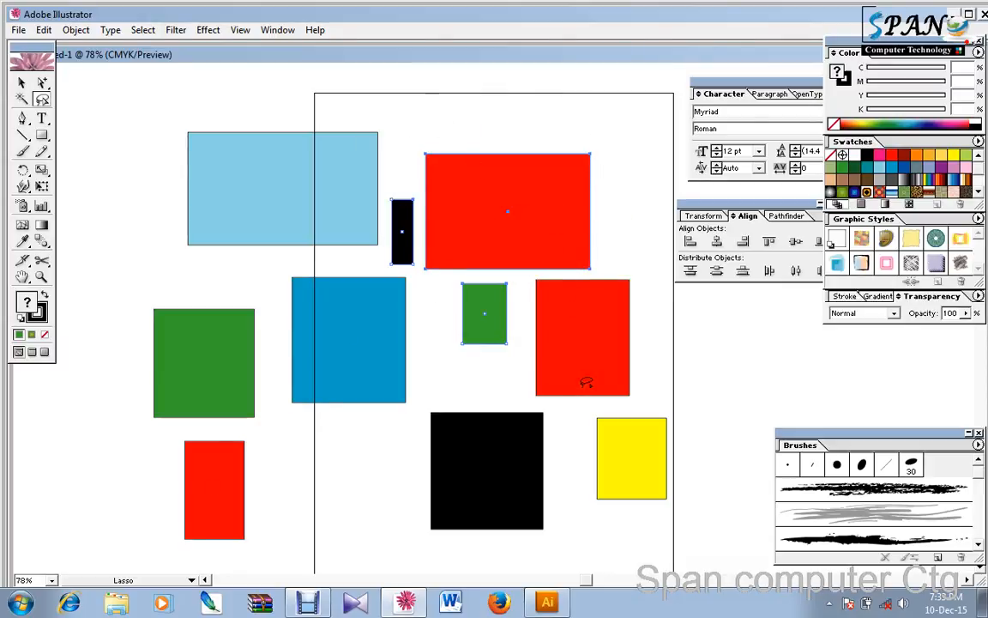
Step: Marquee-select the light blue, blue and large green rectangles with the Selection tool, move them together slightly right and up, and deselect them
left_click(40, 85)
left_click(26, 84)
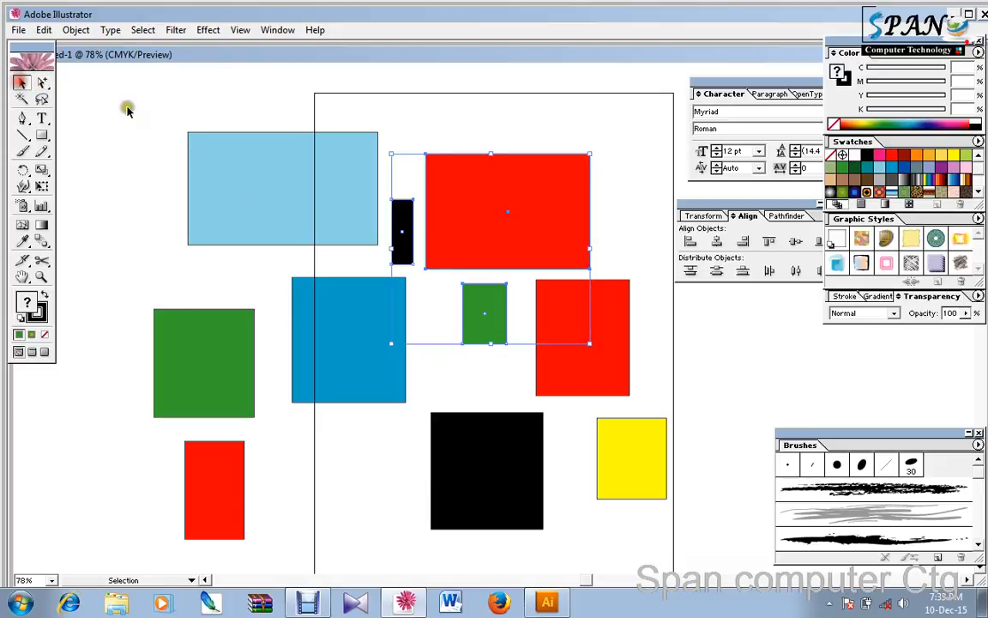
left_click_drag(165, 104, 343, 364)
left_click_drag(344, 354, 273, 303)
left_click(506, 360)
Step: Move the blue, light blue and large green rectangles one by one so that they no longer overlap each other or the black and red shapes
left_click(403, 336)
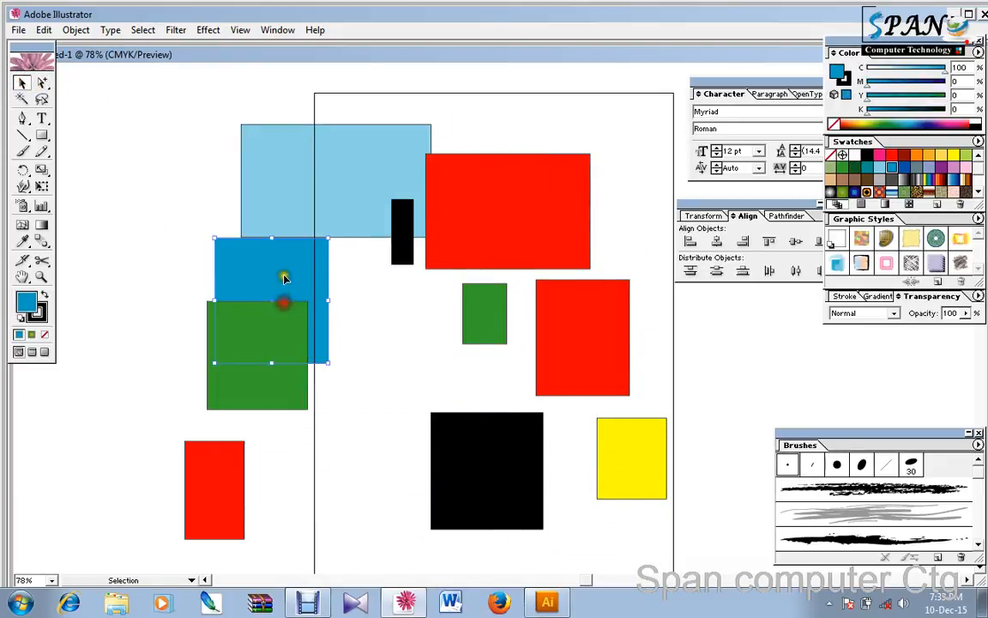
left_click_drag(273, 211, 149, 177)
left_click_drag(252, 275, 305, 257)
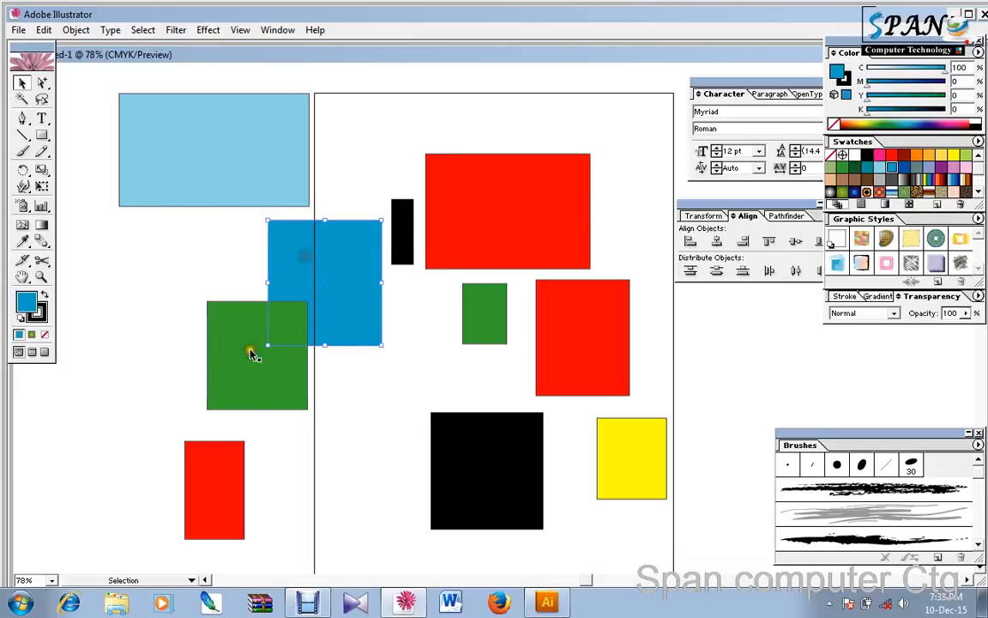
left_click_drag(251, 348, 161, 342)
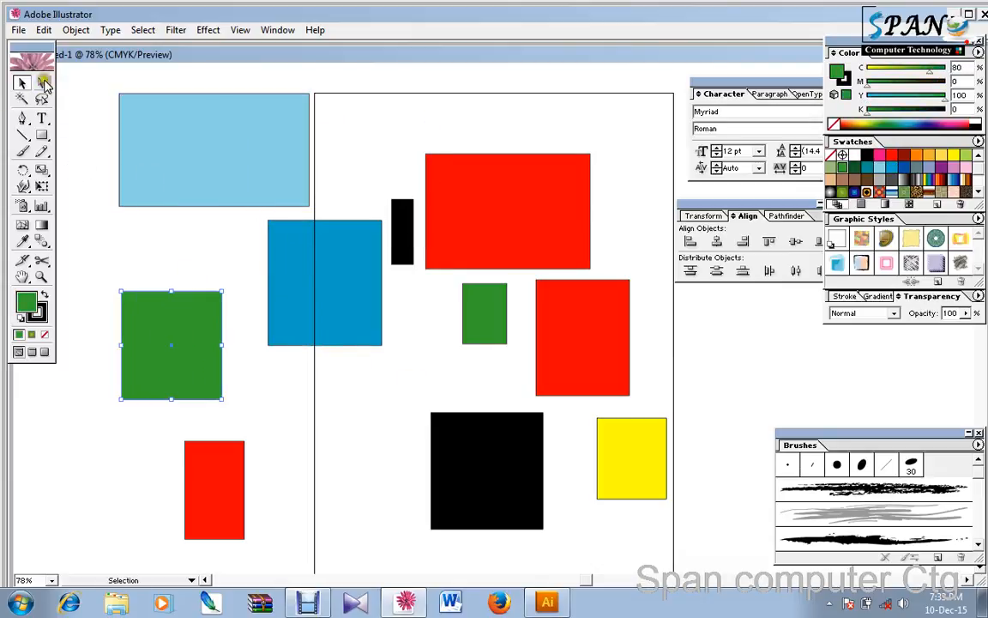